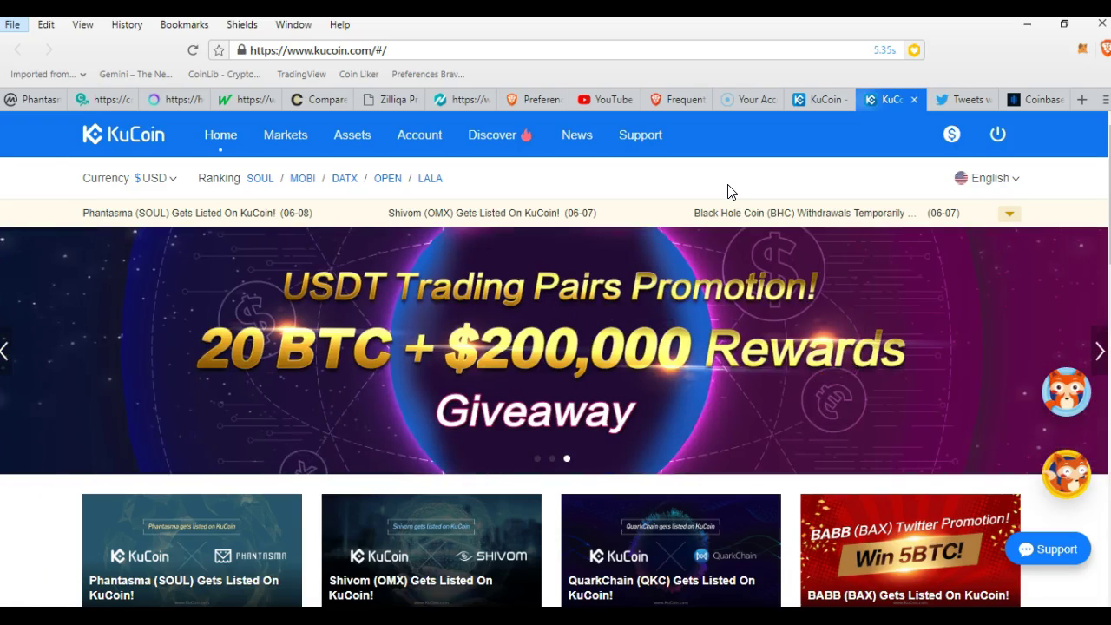
Open KuCoin's markets list and switch to the Coinbase Pro BTC-USD trading page
left_click(286, 132)
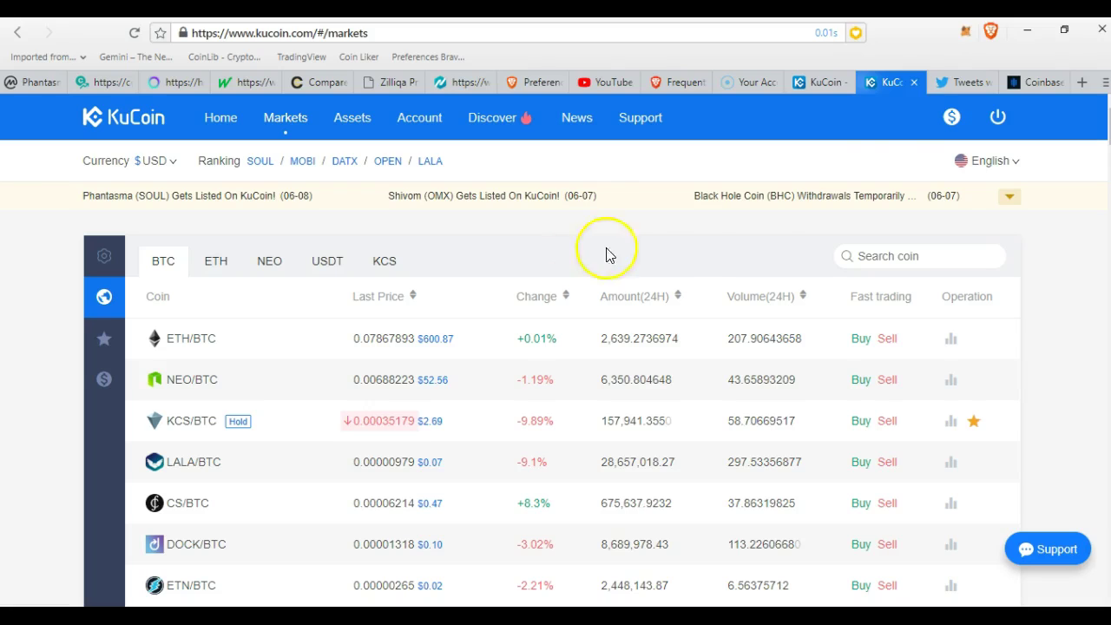
left_click(1038, 81)
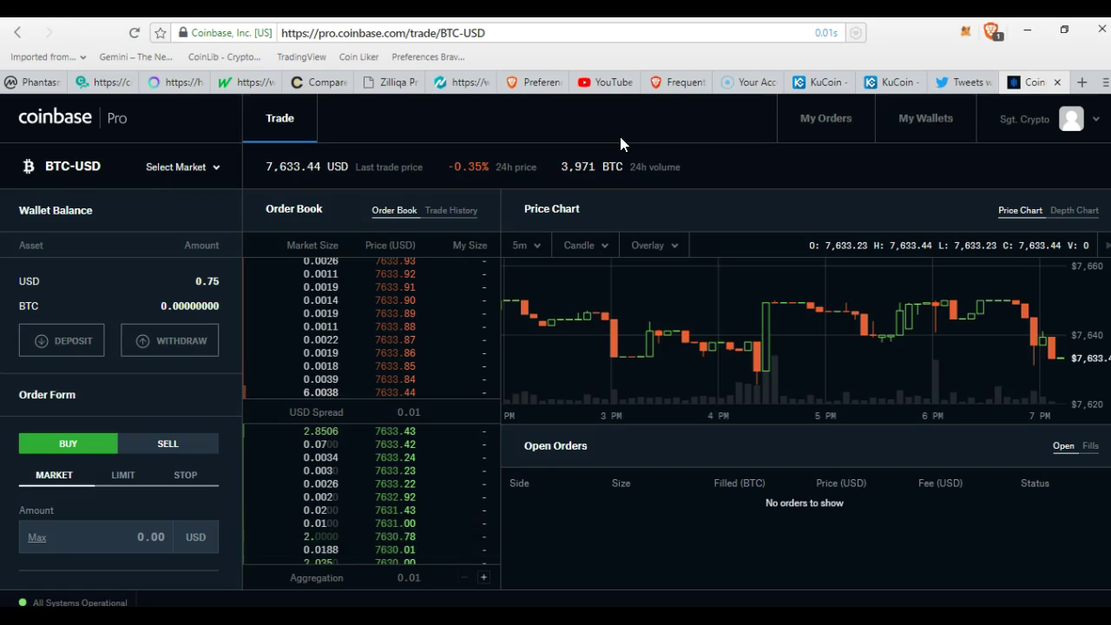
left_click(578, 134)
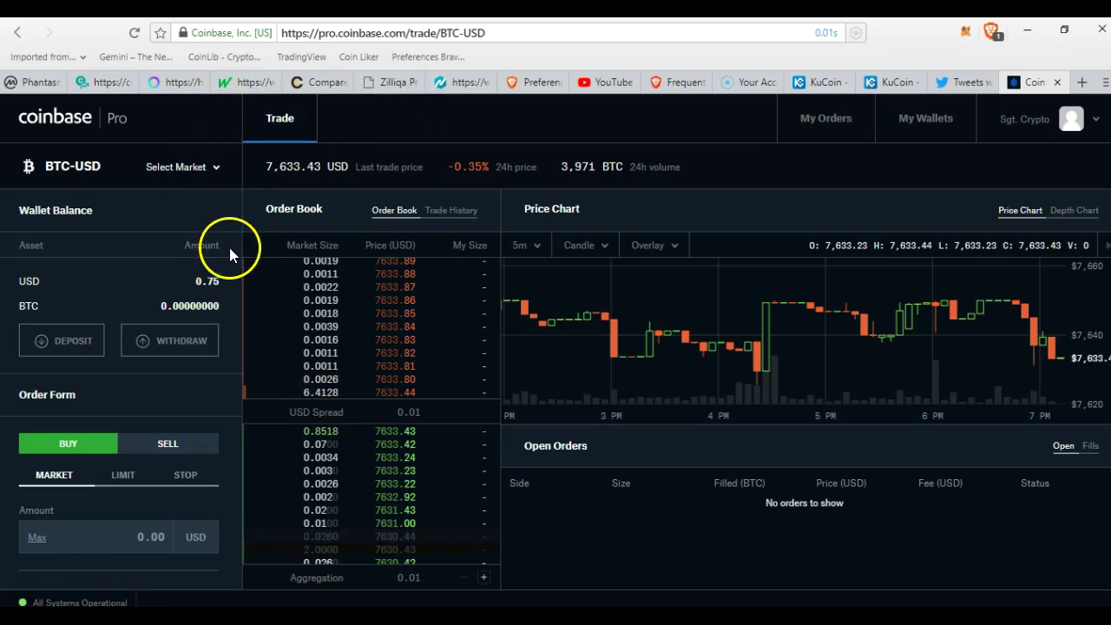
left_click(62, 345)
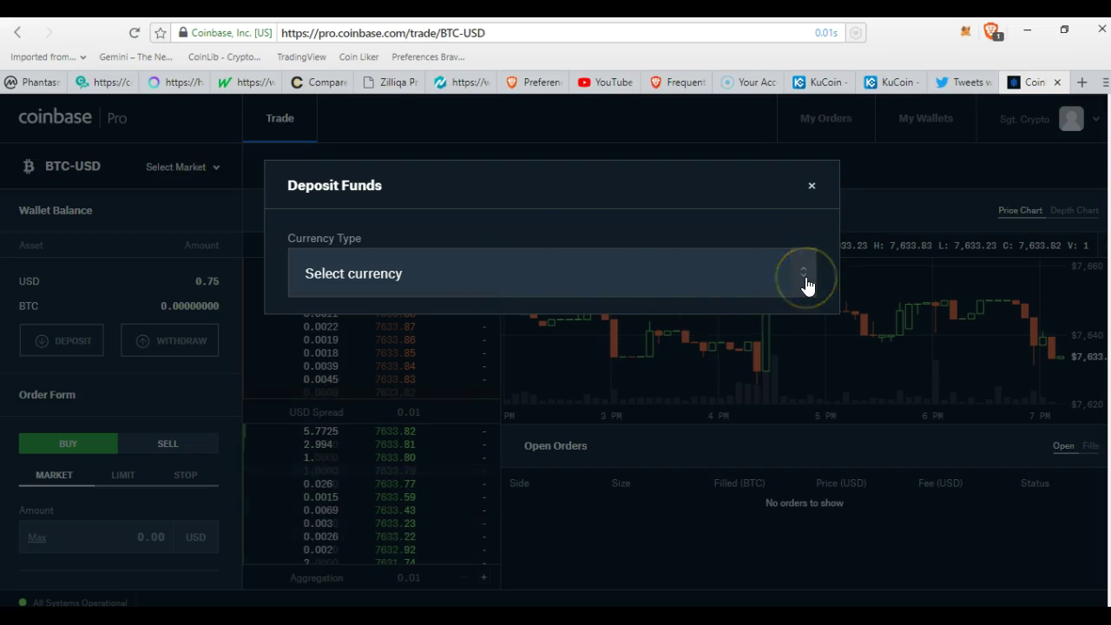
left_click(590, 275)
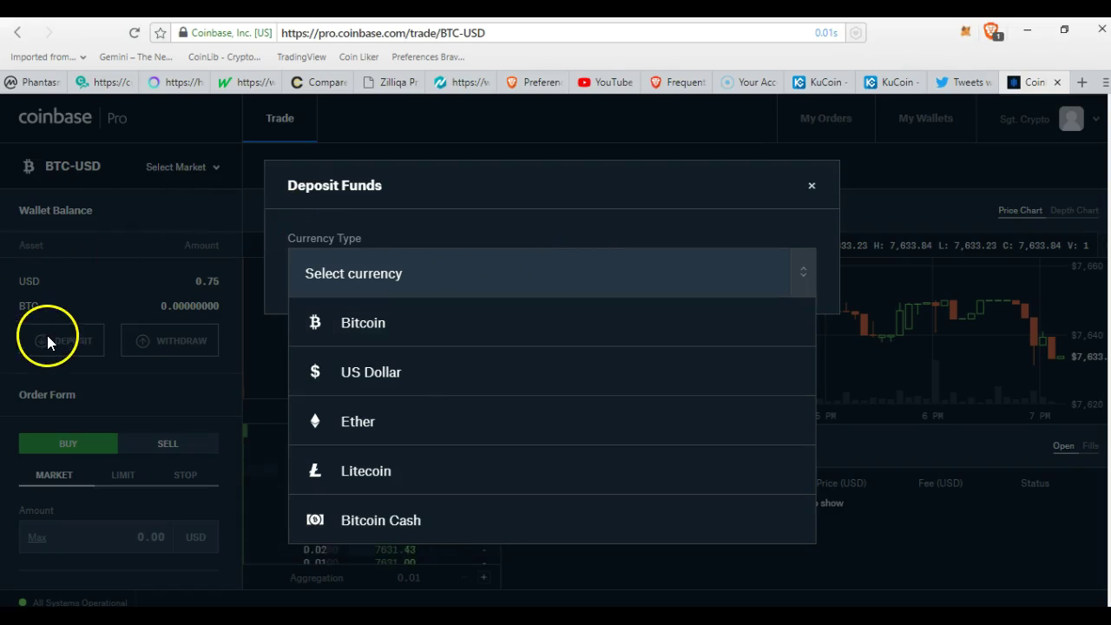
left_click(812, 185)
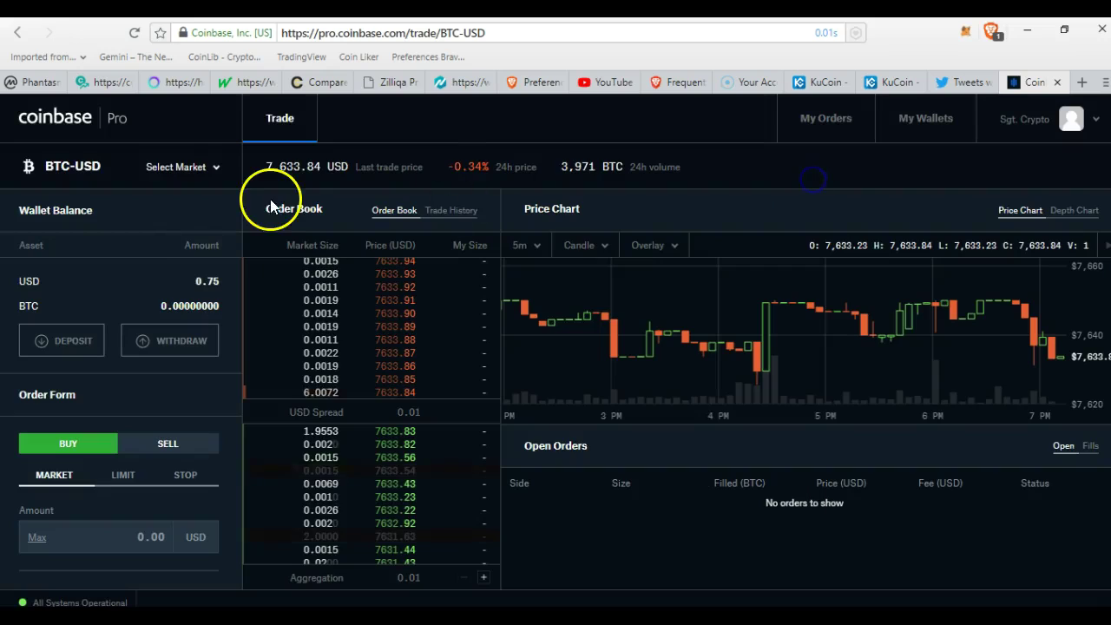
Open the Bitcoin deposit form, view its Coinbase BTC Wallet transfer option, and close the form
left_click(71, 340)
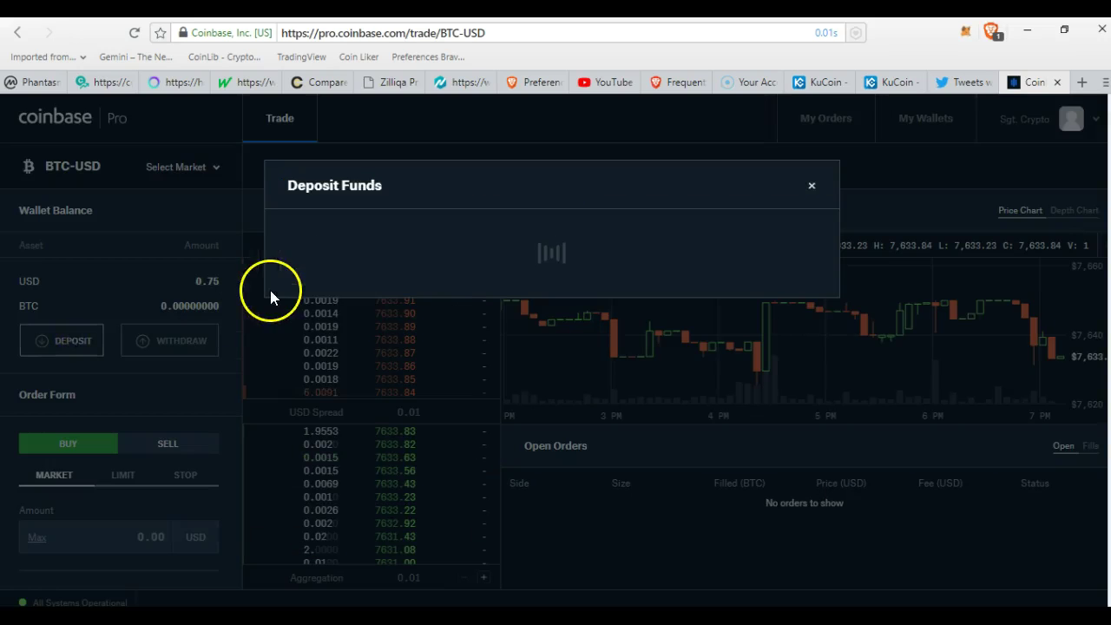
left_click(800, 284)
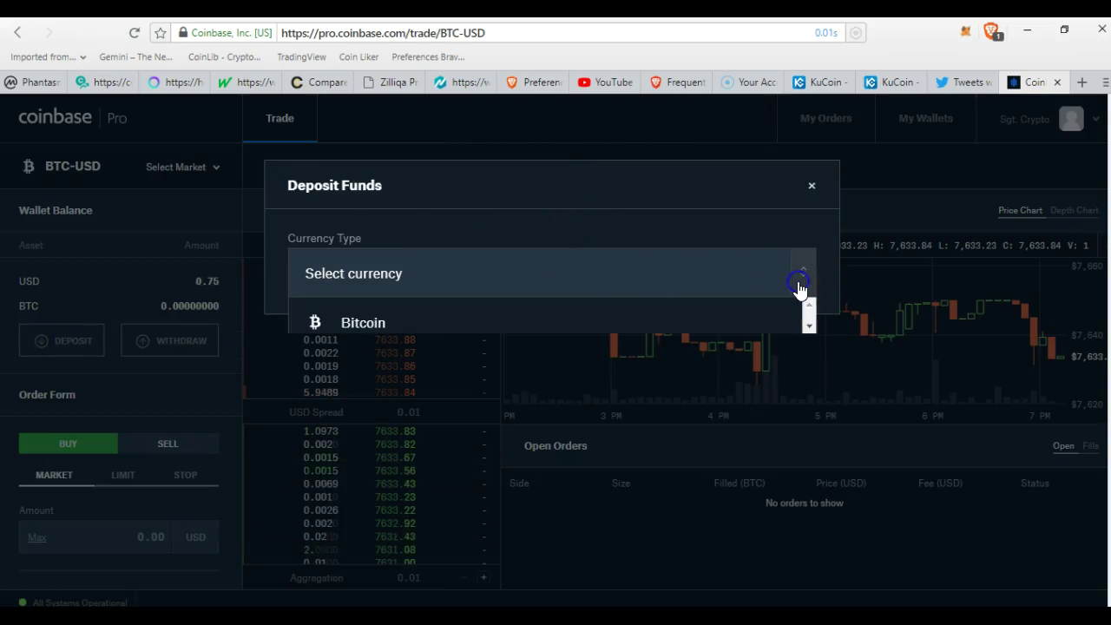
left_click(383, 329)
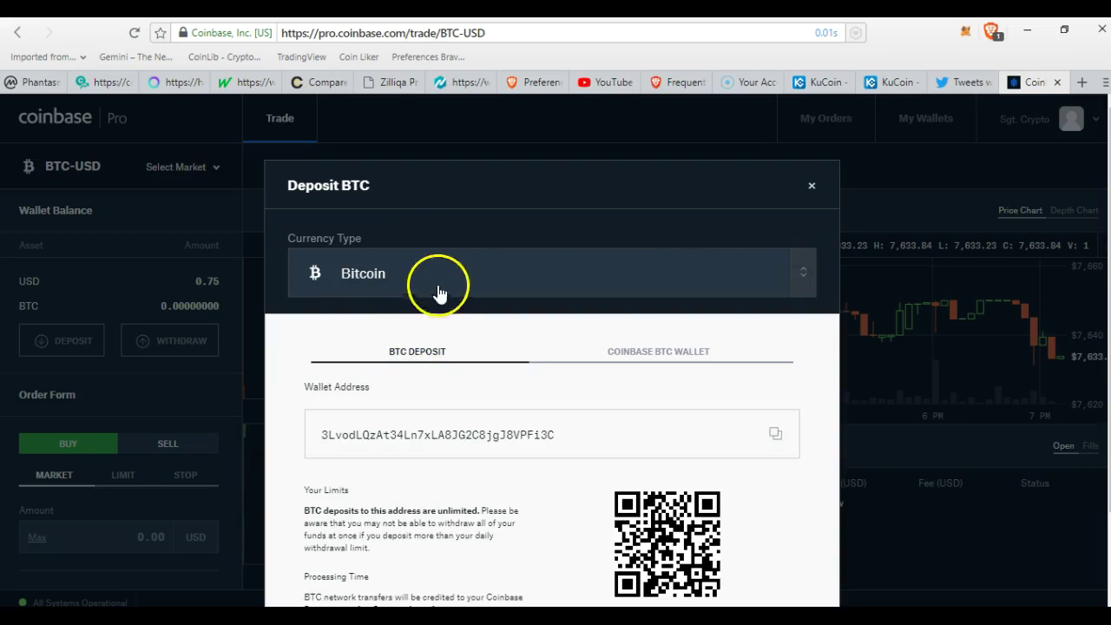
left_click(637, 361)
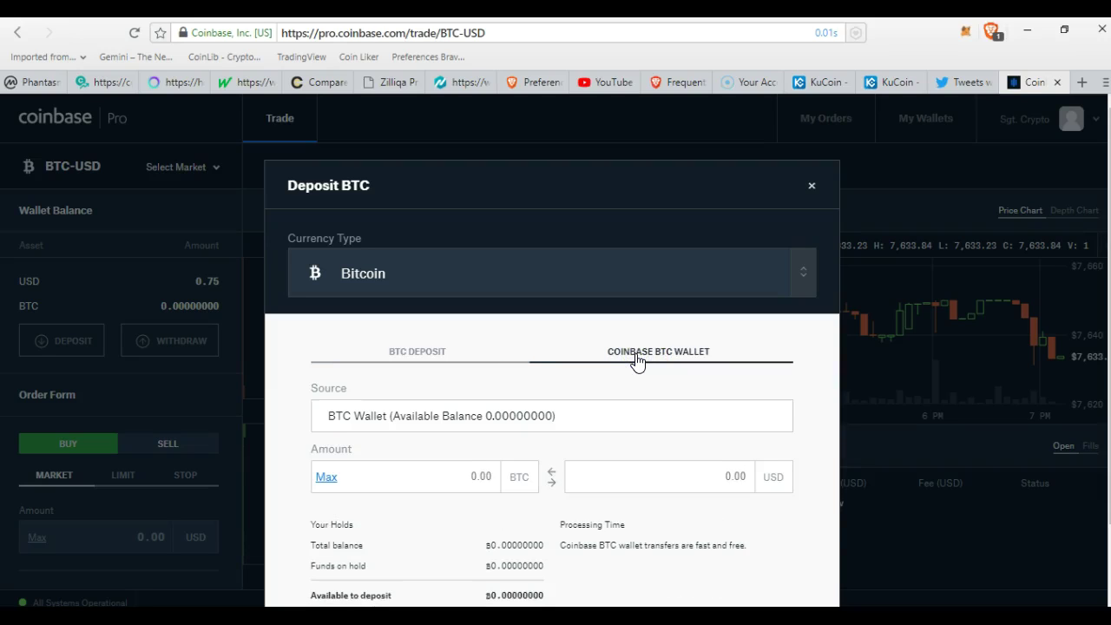
left_click(640, 357)
scroll(534, 480, "down", 1)
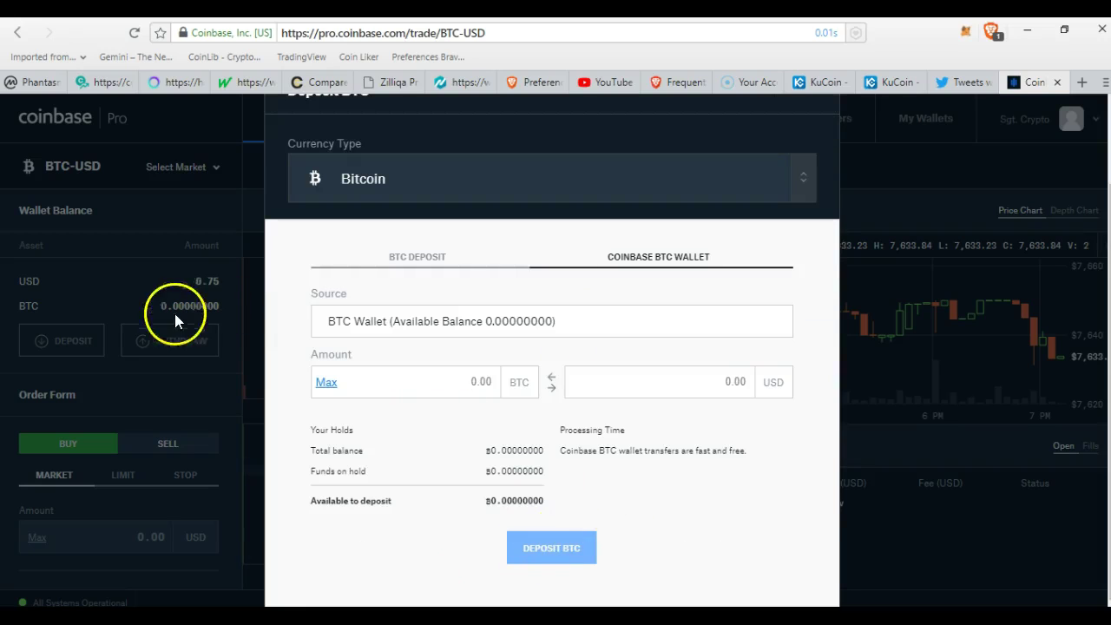
left_click(124, 291)
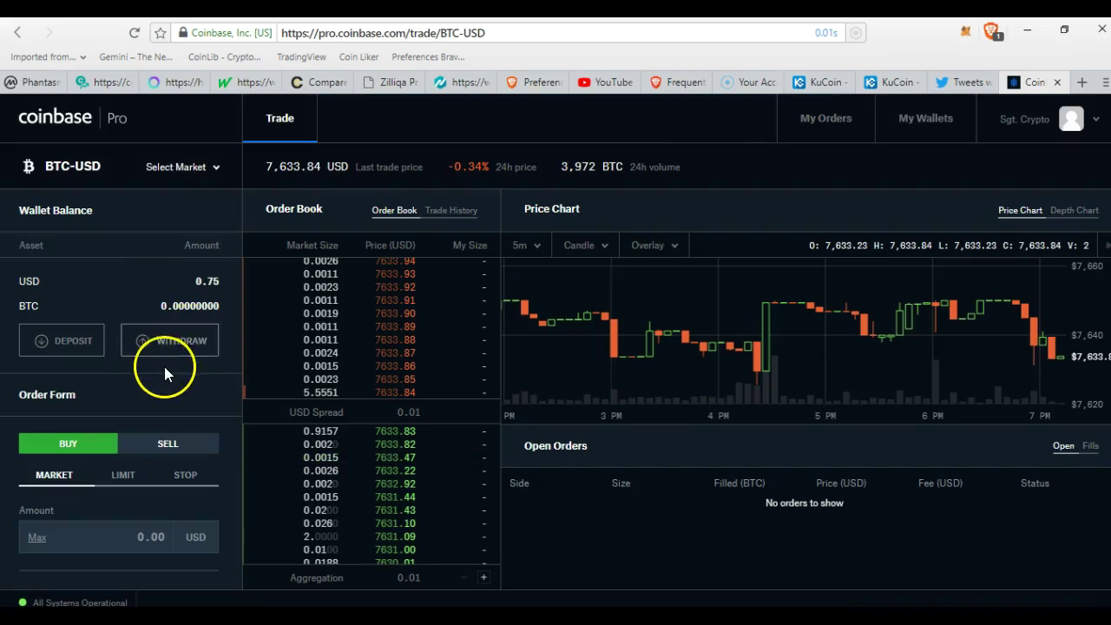
Open the withdrawal form on Coinbase Pro and choose Bitcoin as the currency
left_click(173, 343)
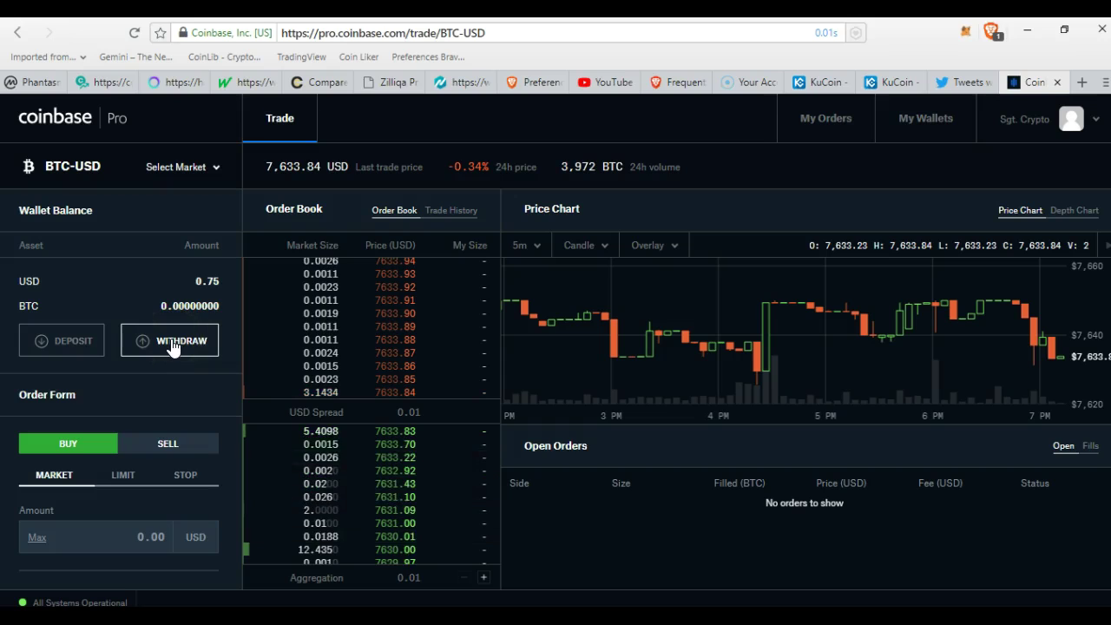
left_click(171, 344)
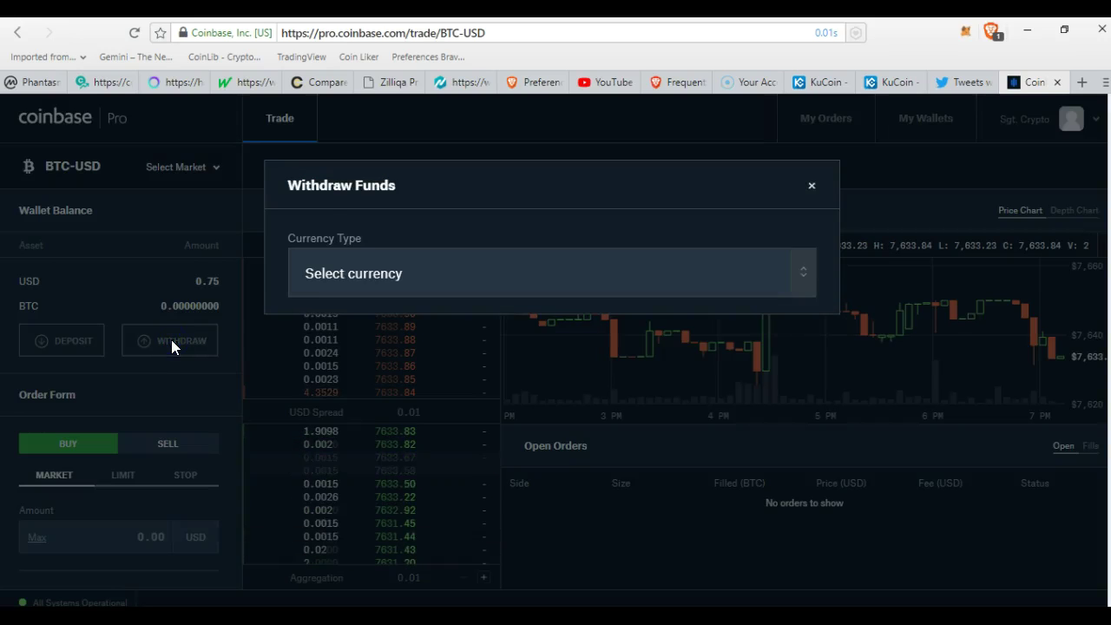
left_click(805, 270)
left_click(585, 321)
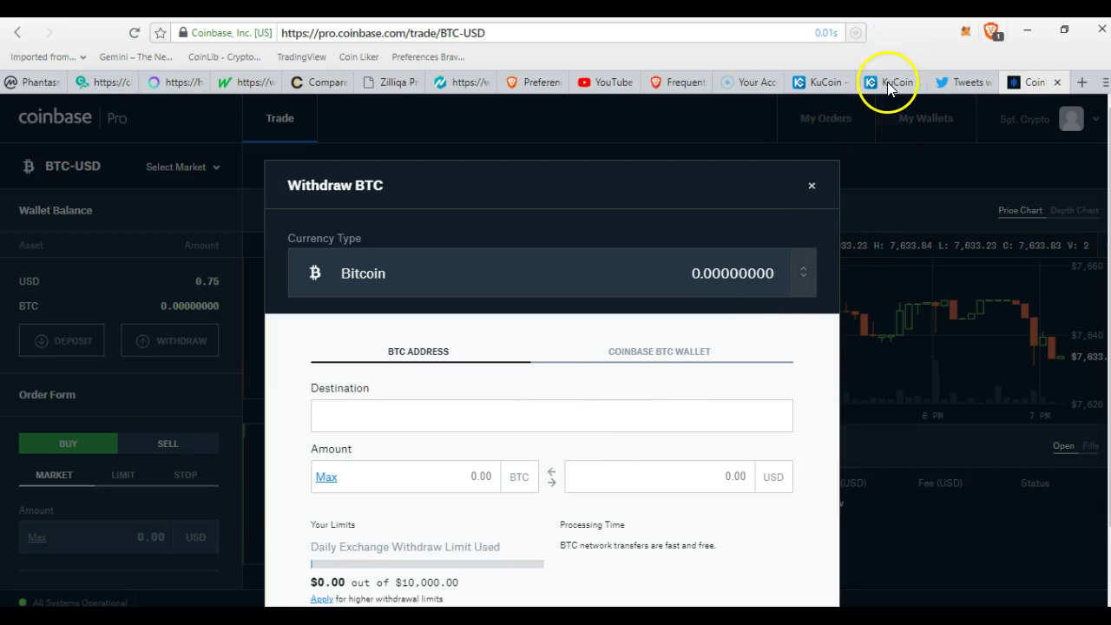
Switch to KuCoin's deposit page and copy the Bitcoin wallet address
left_click(887, 82)
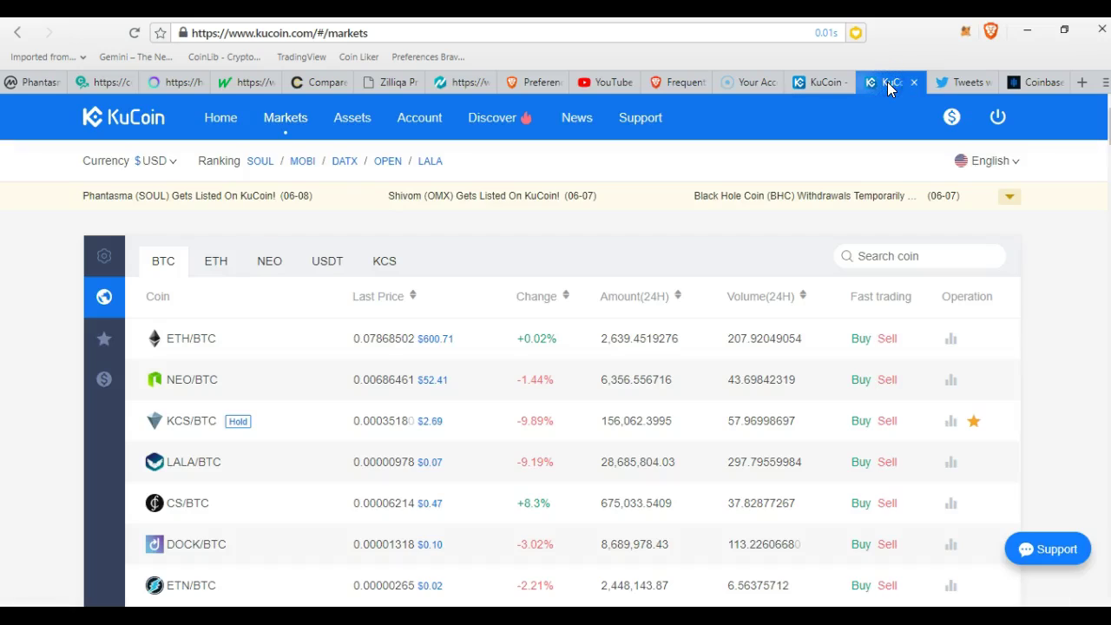
left_click(821, 81)
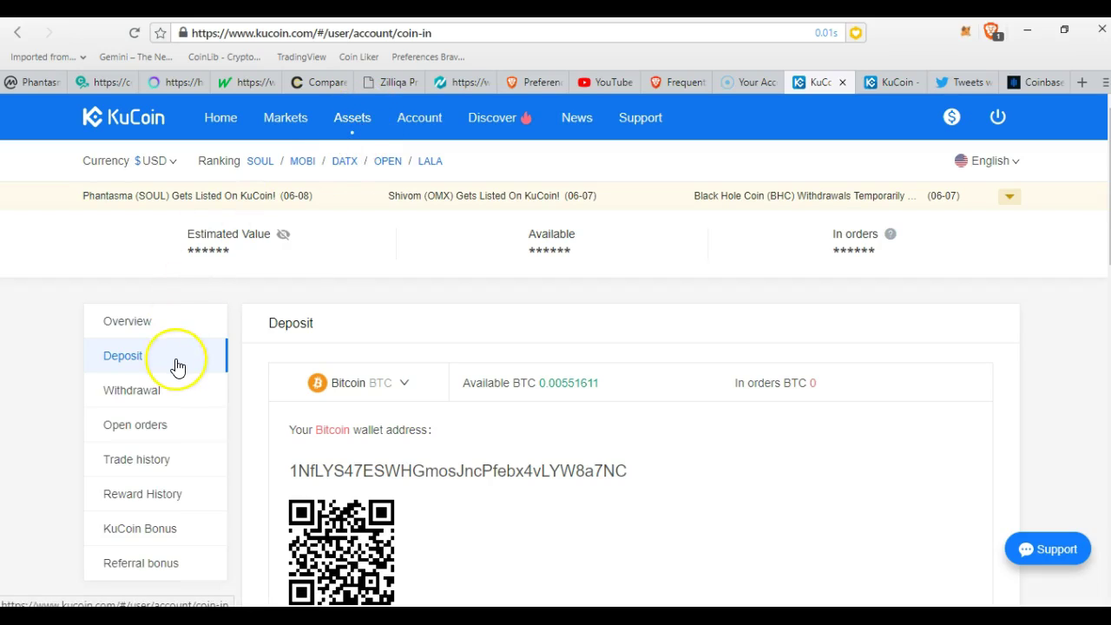
left_click(406, 384)
left_click(421, 475)
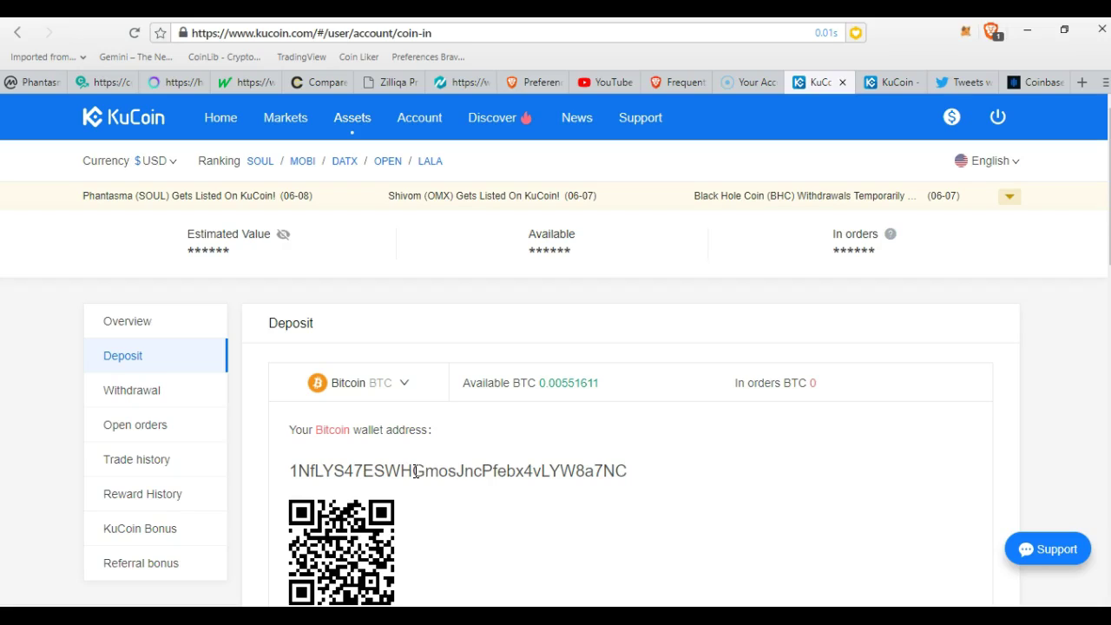
double_click(416, 471)
key("ctrl+c")
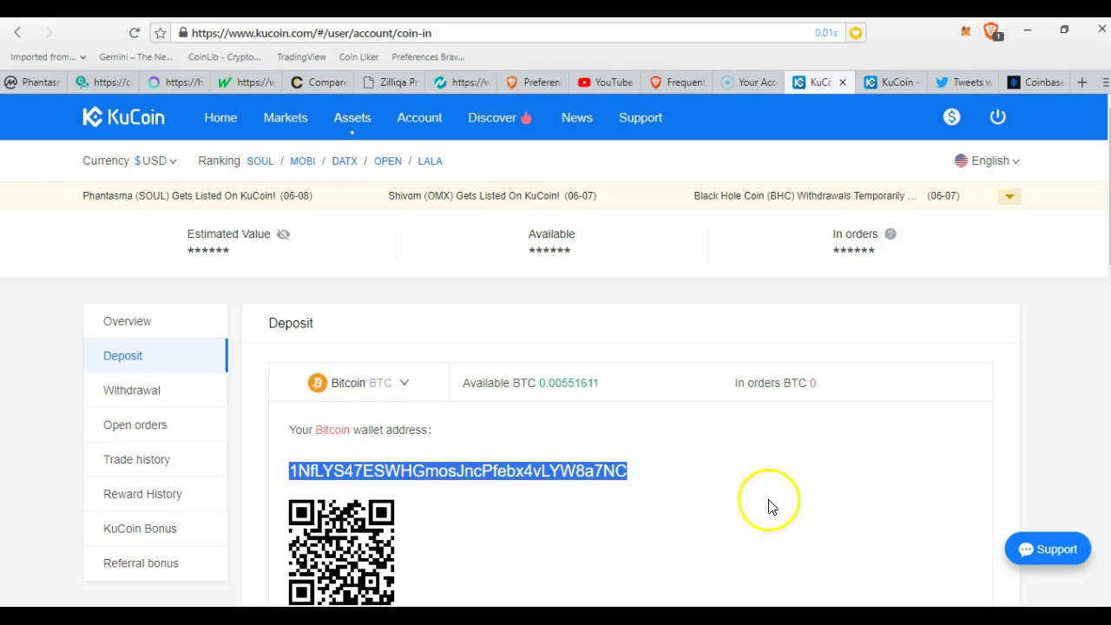
Paste the copied KuCoin wallet address as the Coinbase Pro withdrawal's destination and review the rest of the form
left_click(1039, 82)
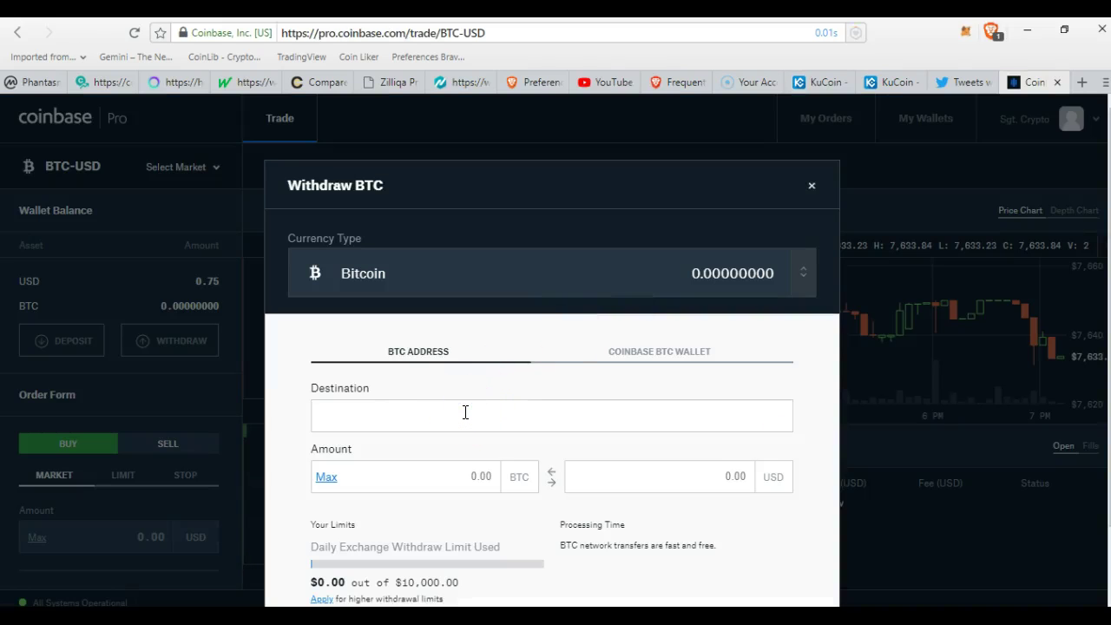
key("ctrl+v")
left_click_drag(571, 396, 674, 406)
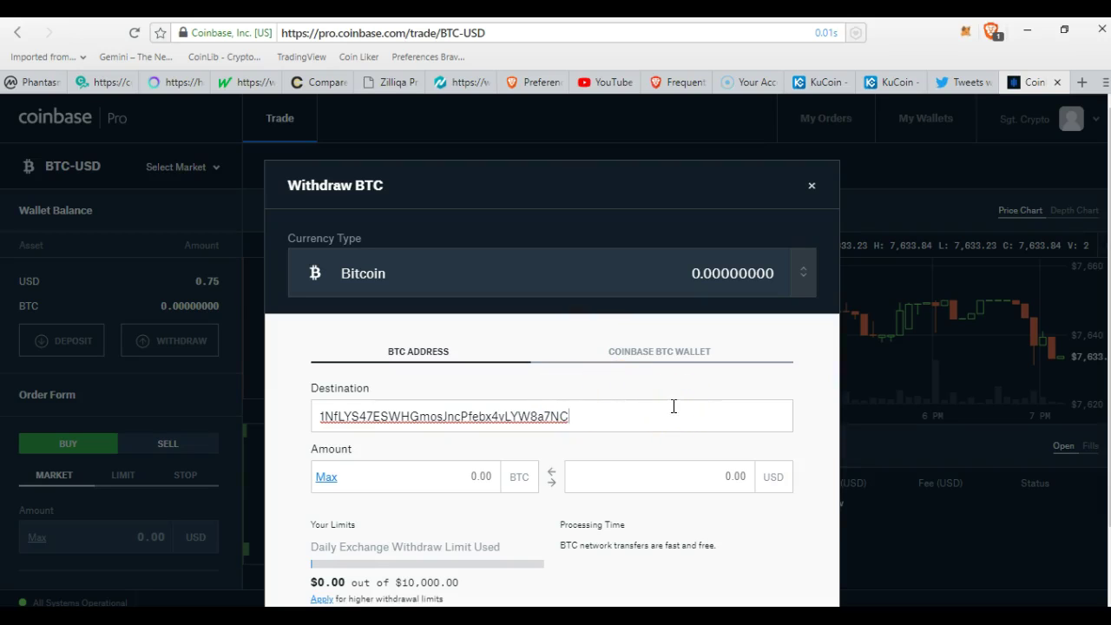
left_click(818, 82)
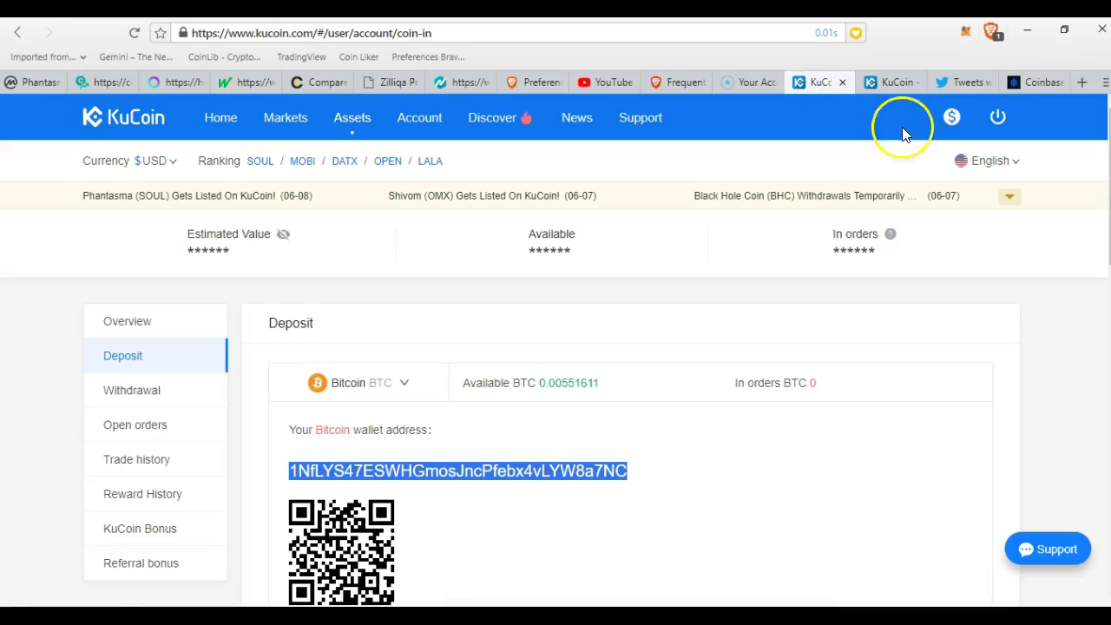
left_click(1048, 82)
left_click(600, 519)
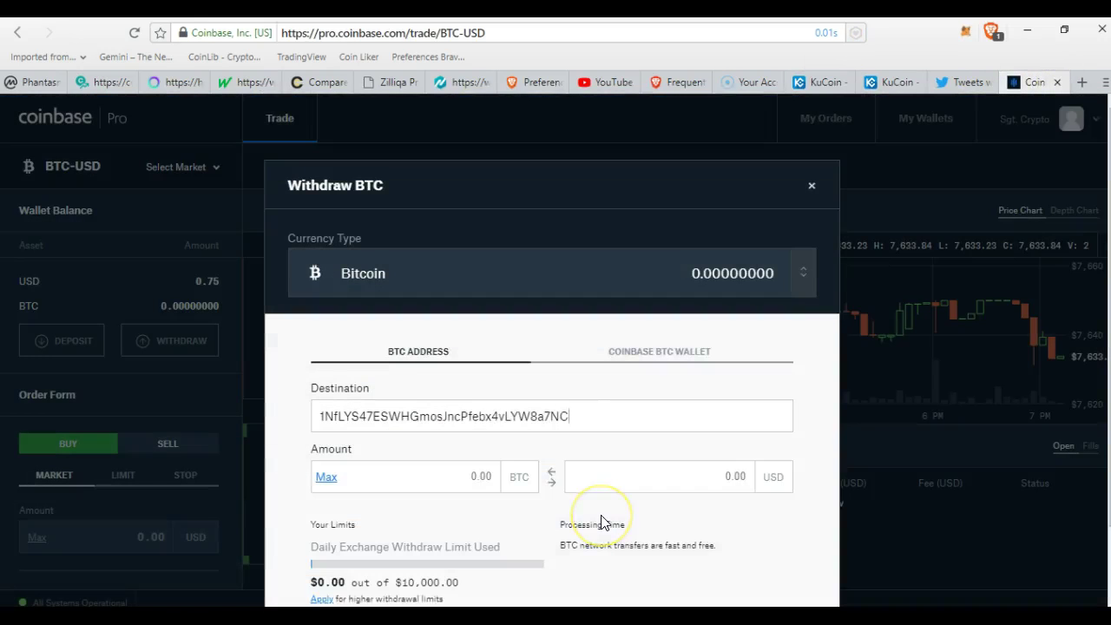
scroll(601, 520, "down", 1)
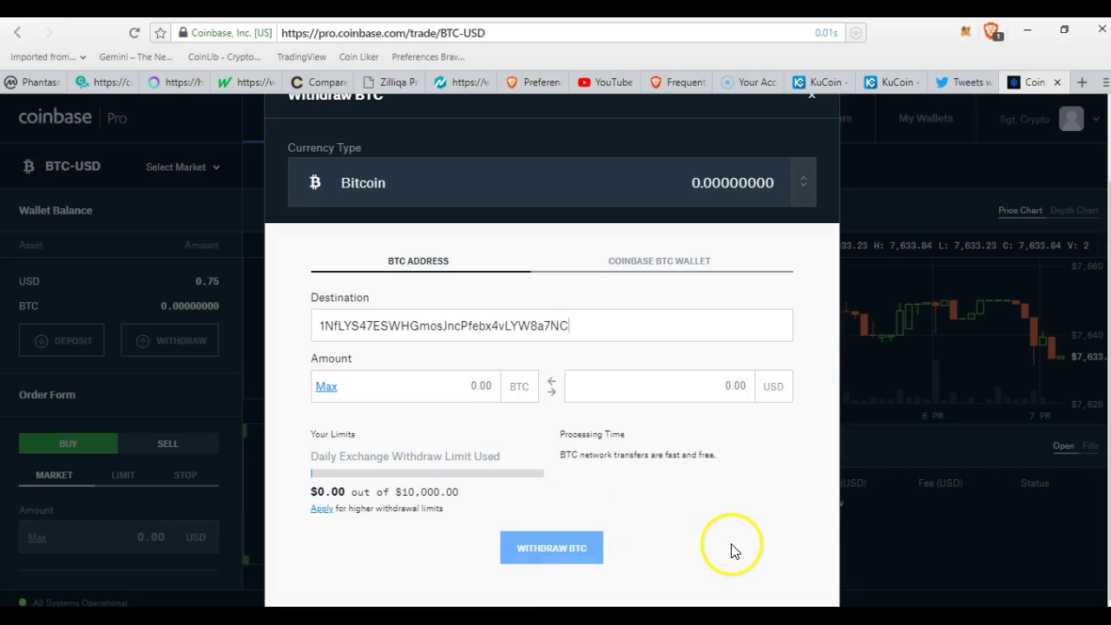
Revisit KuCoin's Bitcoin deposit page and open the KuCoin home page from the markets list
left_click(823, 81)
left_click(631, 428)
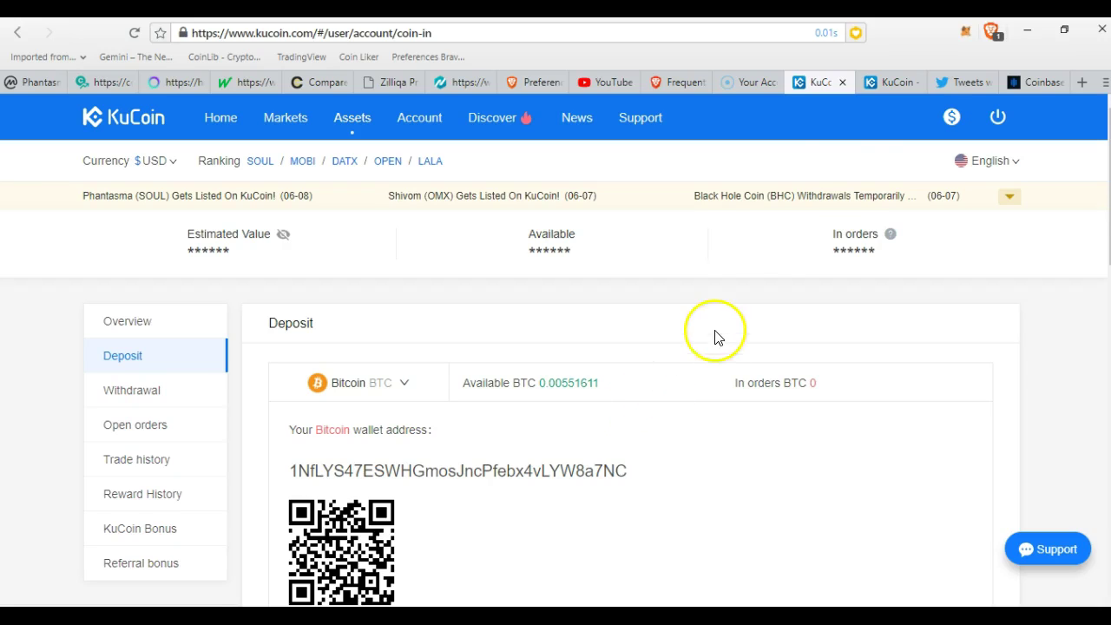
left_click(890, 82)
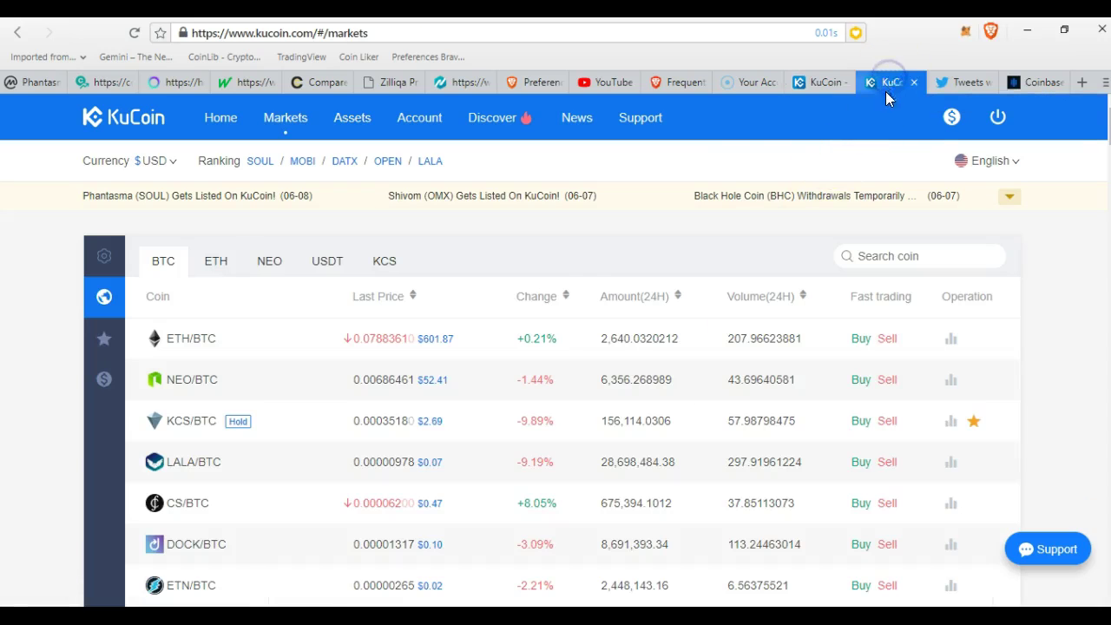
left_click(217, 119)
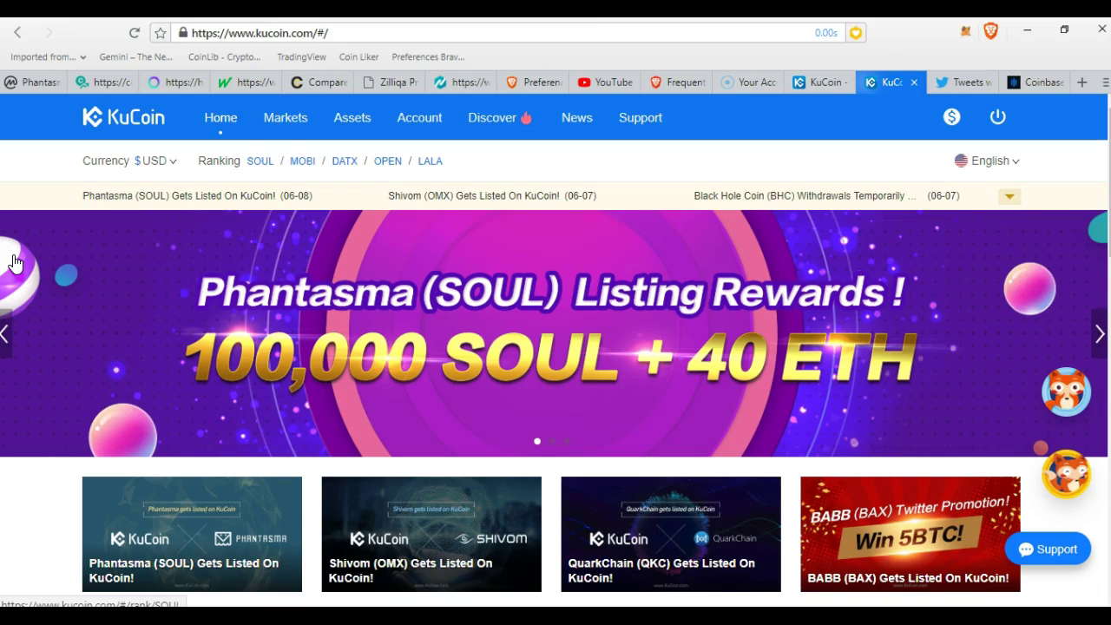
left_click(26, 512)
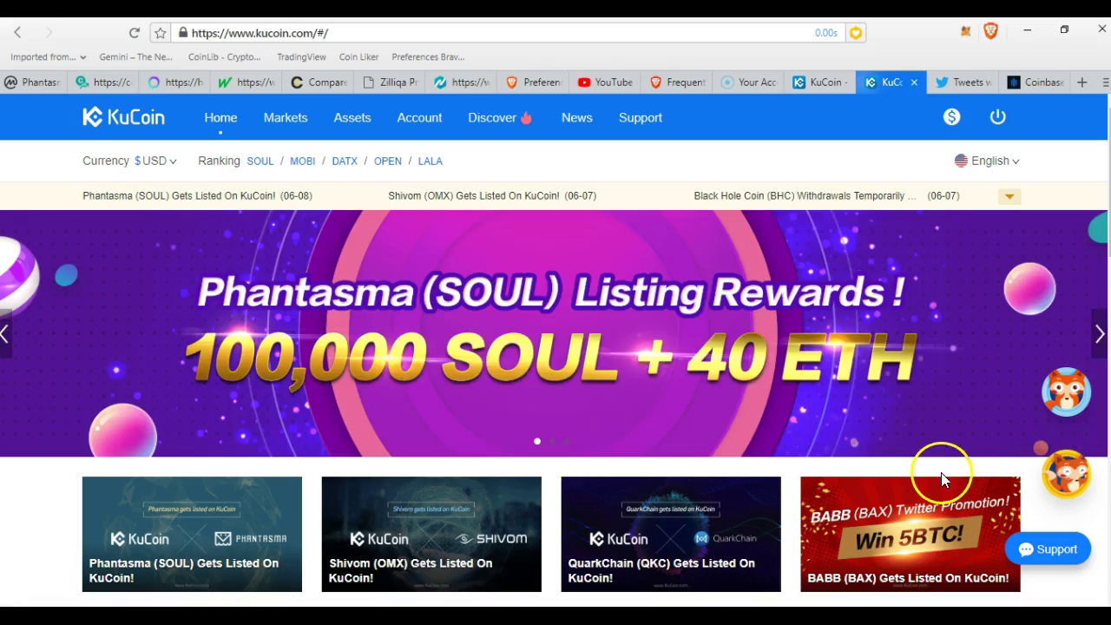
Switch to Twitter and open the home timeline from KuCoin's profile
left_click(959, 82)
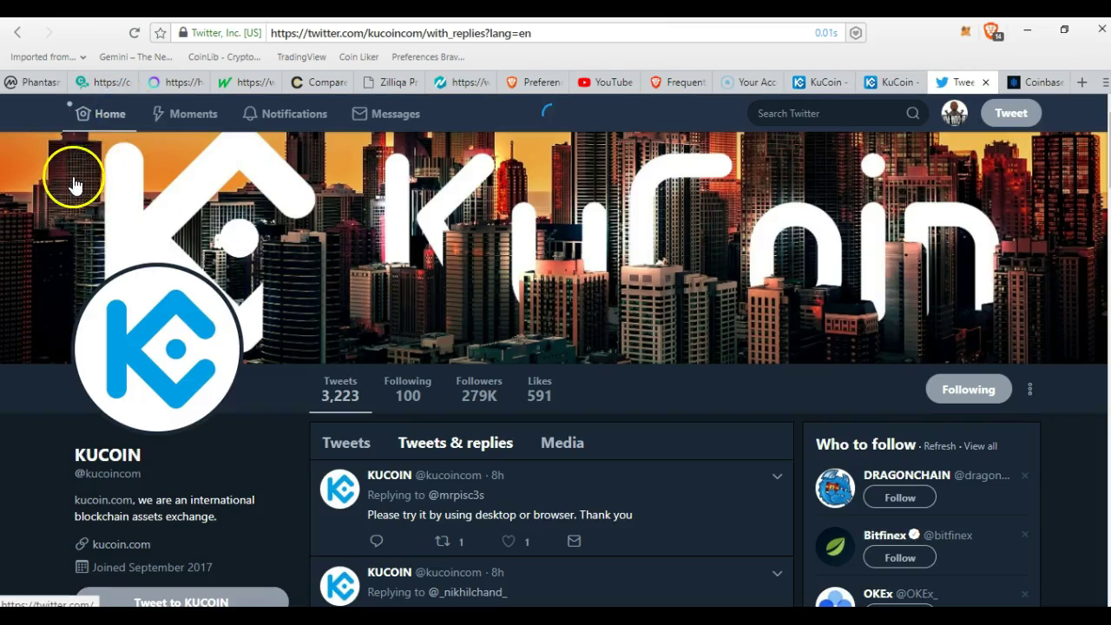
left_click(95, 121)
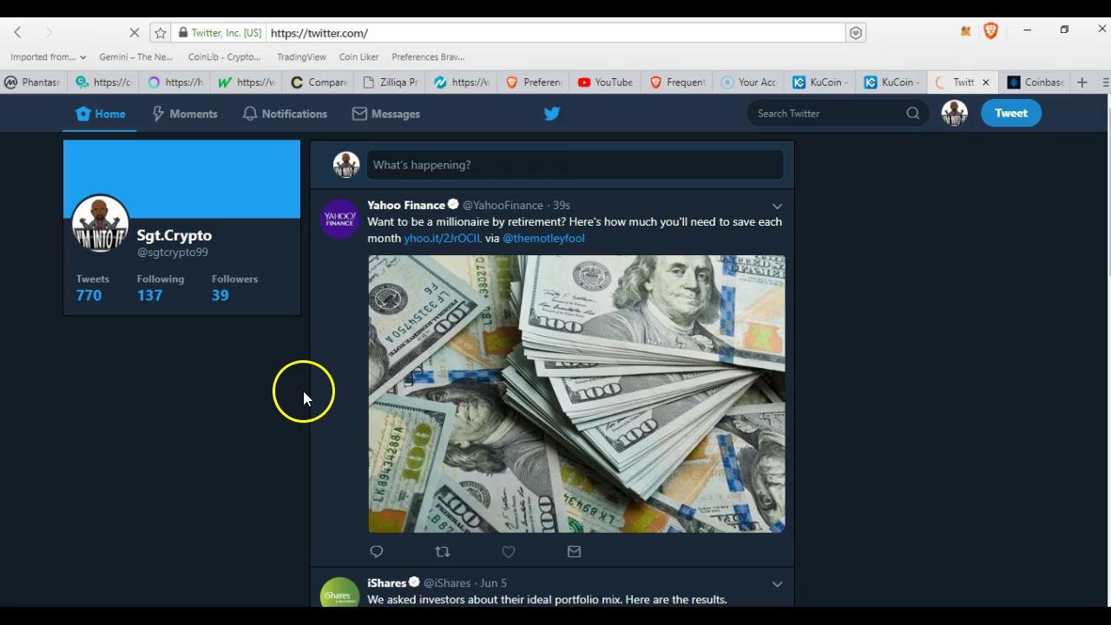